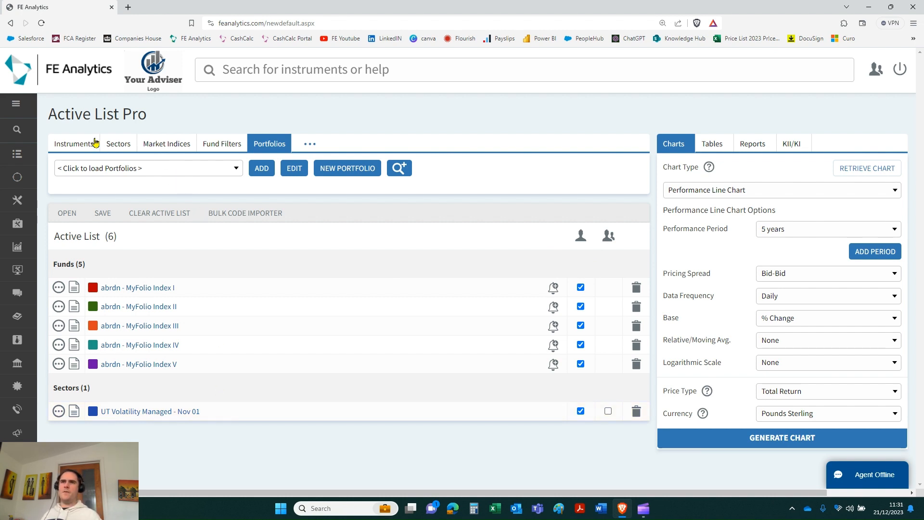
Look through the available sectors in the UT and OEICs universe, down to UT Volatility Managed
click(121, 144)
click(306, 182)
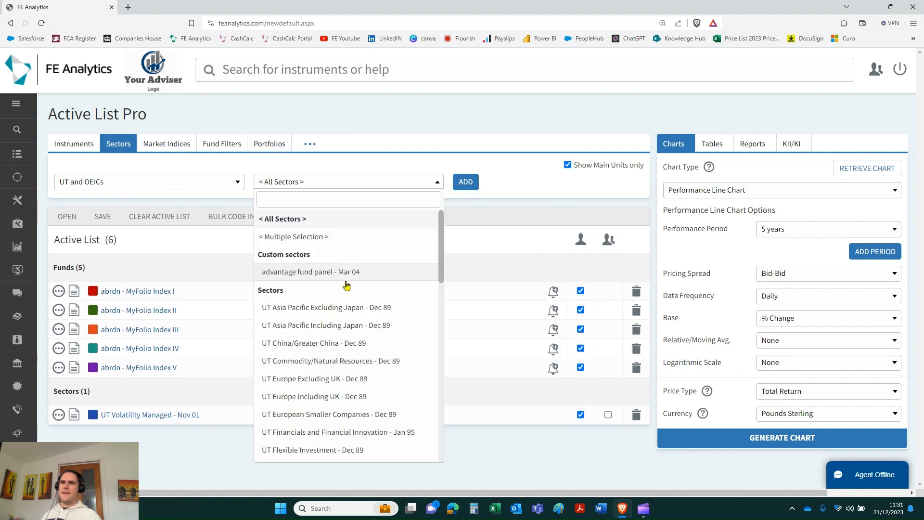
scroll(347, 284, down, 3)
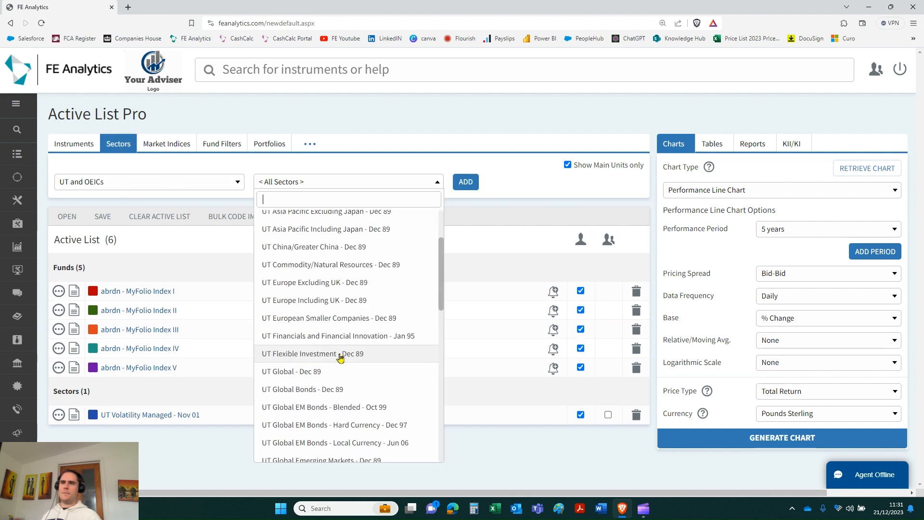
scroll(339, 356, down, 6)
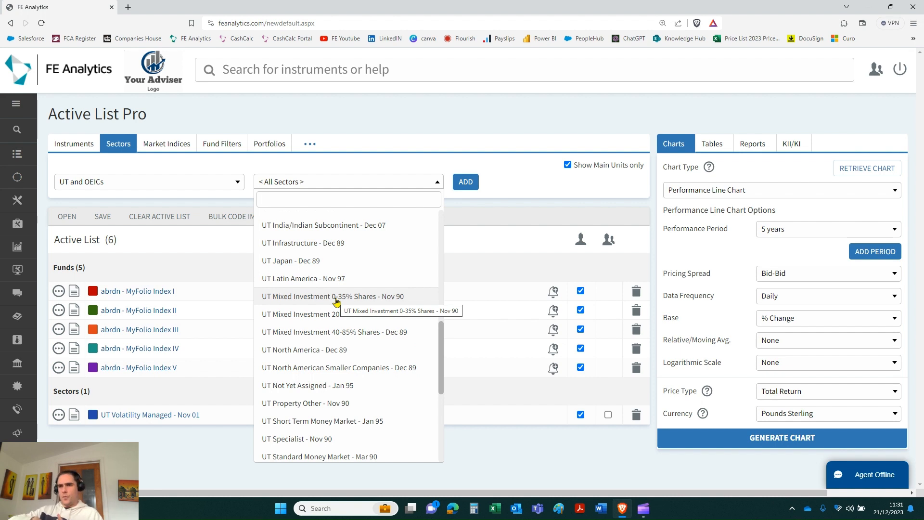
scroll(336, 302, down, 5)
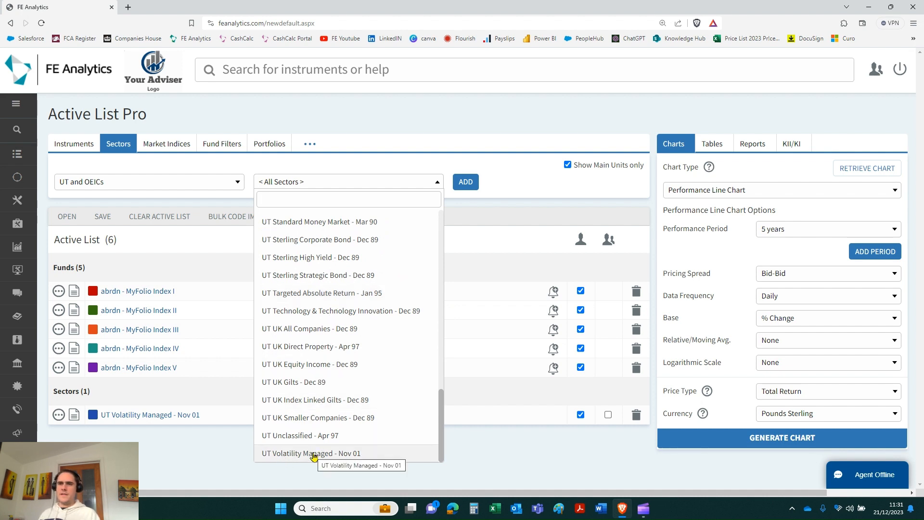
click(170, 467)
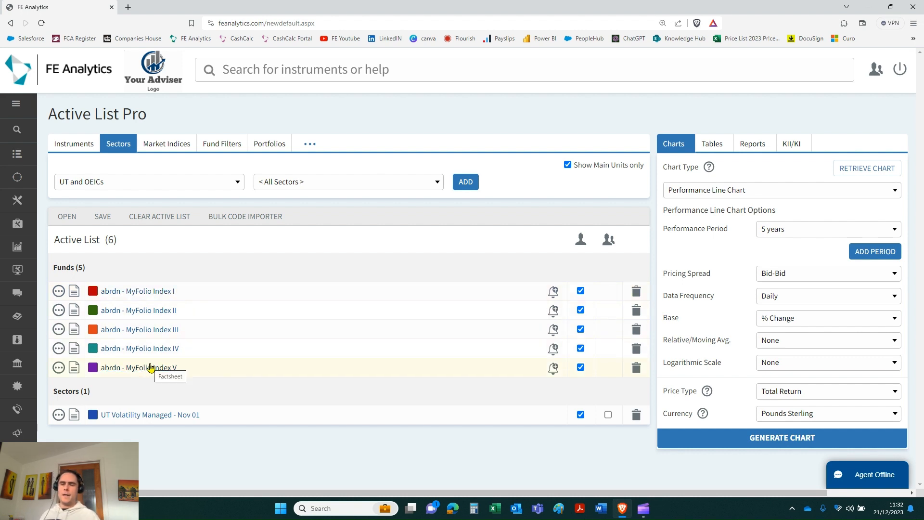
Generate the 5-year performance line chart of the five MyFolio Index funds against UT Volatility Managed, compare the lines, and close it
click(772, 439)
mouse_move(459, 9)
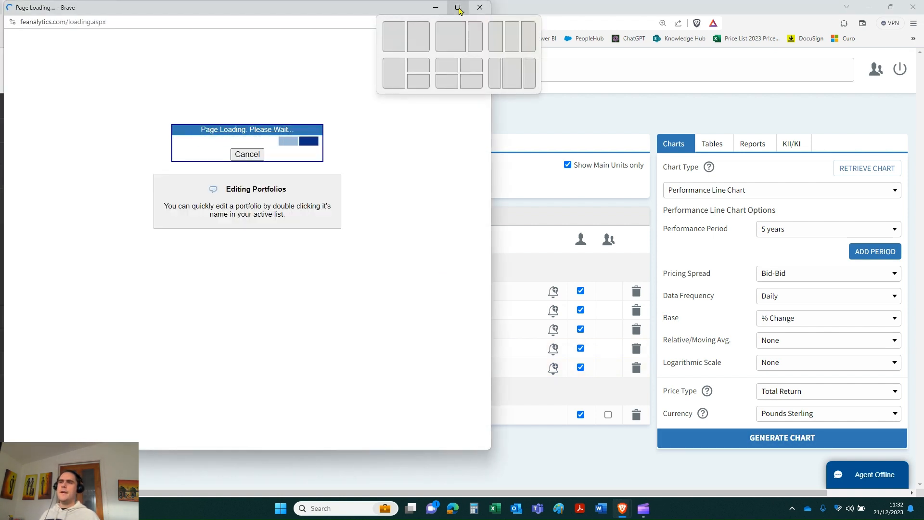
click(458, 8)
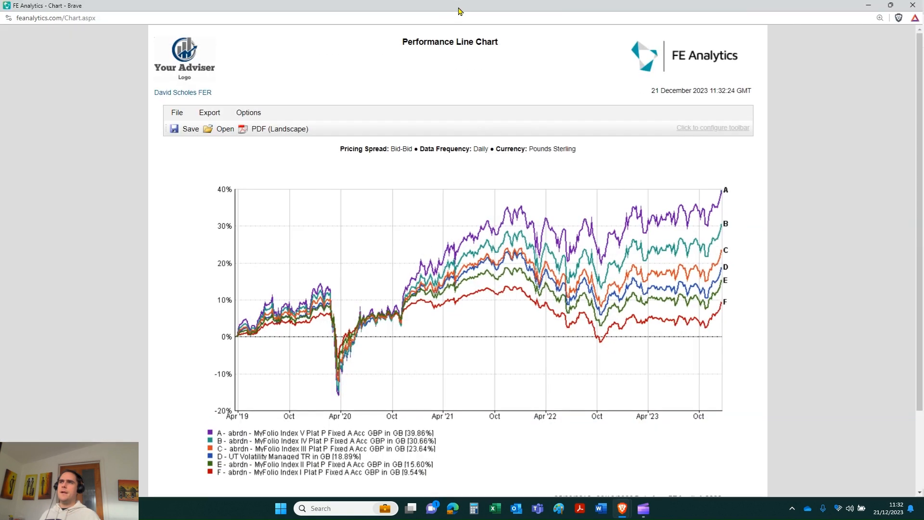
mouse_move(726, 269)
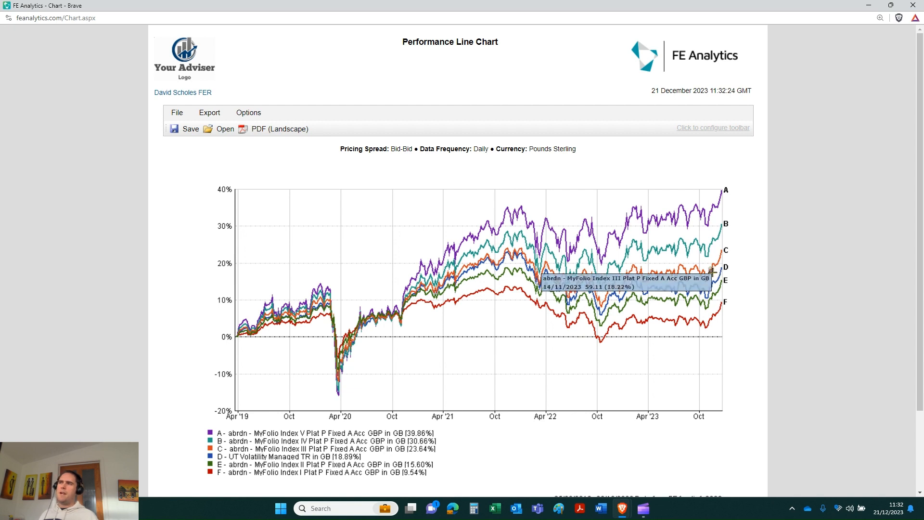
mouse_move(725, 307)
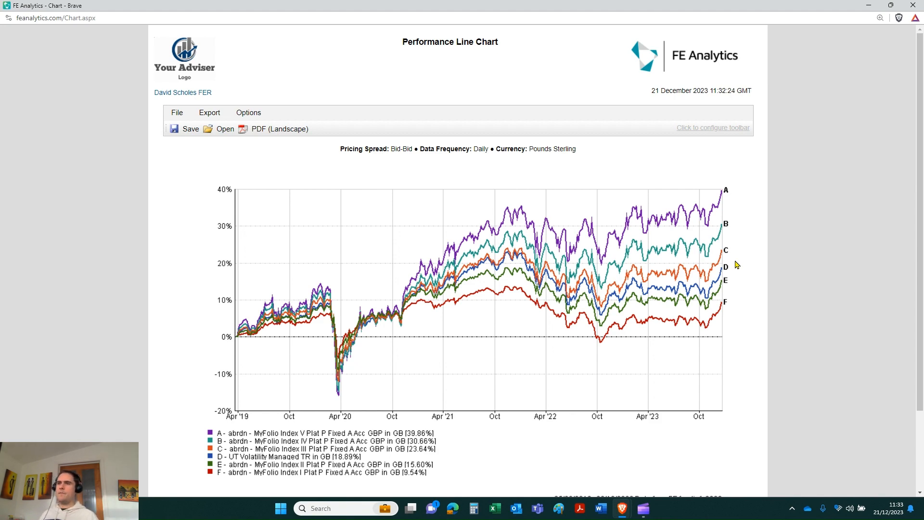
click(913, 5)
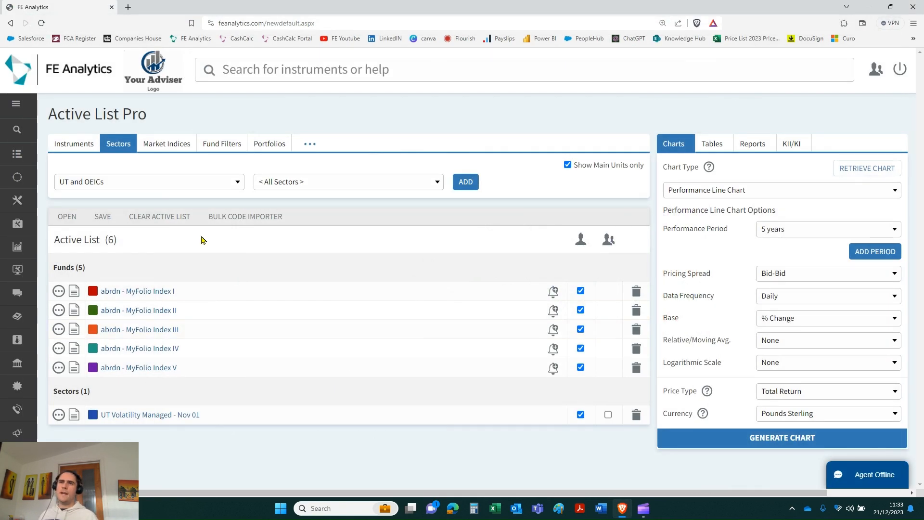
Add the UK RTMA Risk 2 - Cautious sector from the Risk Targeted Multi-Asset Solutions universe to the active list
click(126, 182)
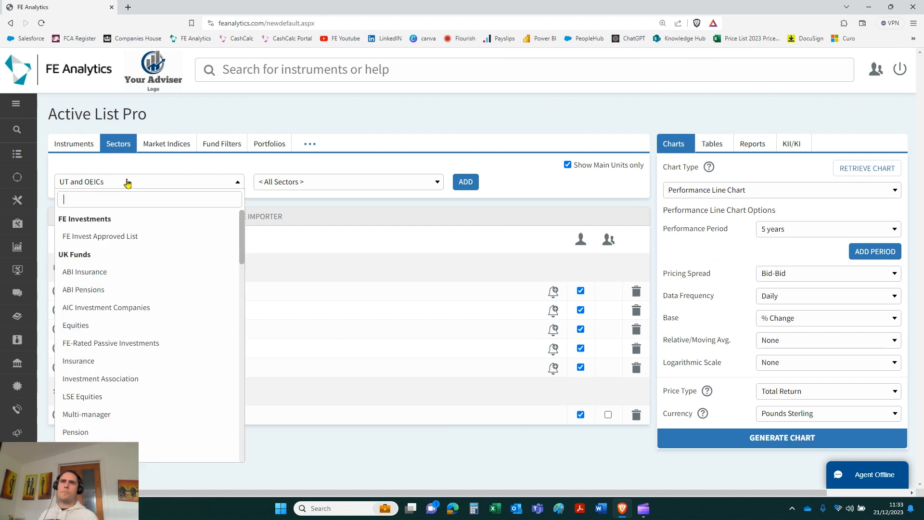
scroll(135, 271, down, 3)
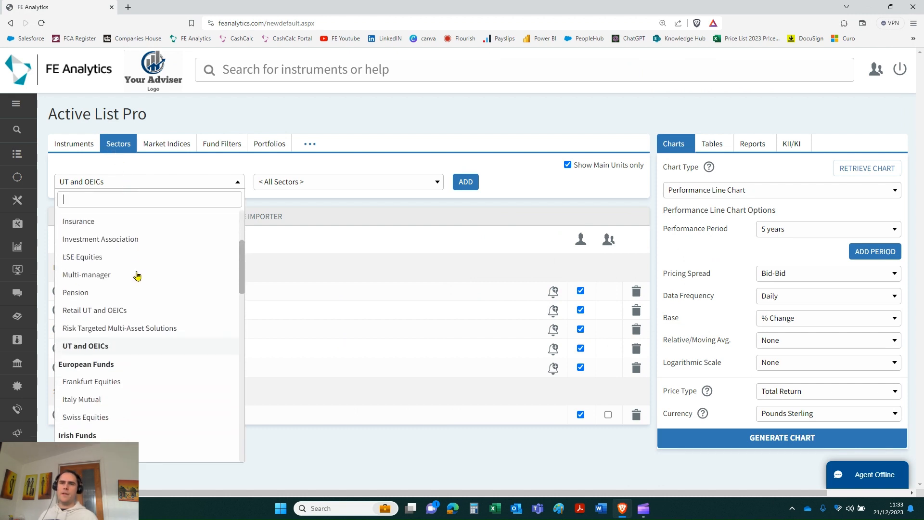
click(129, 325)
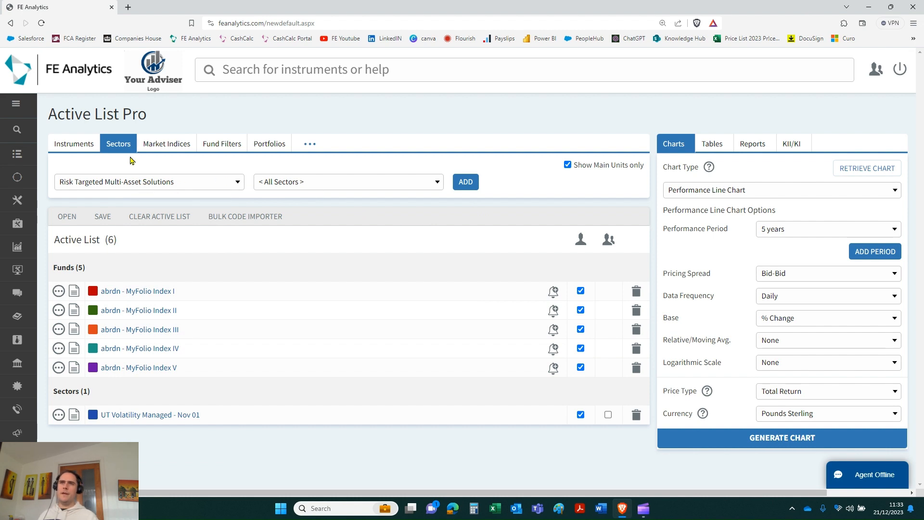
click(318, 186)
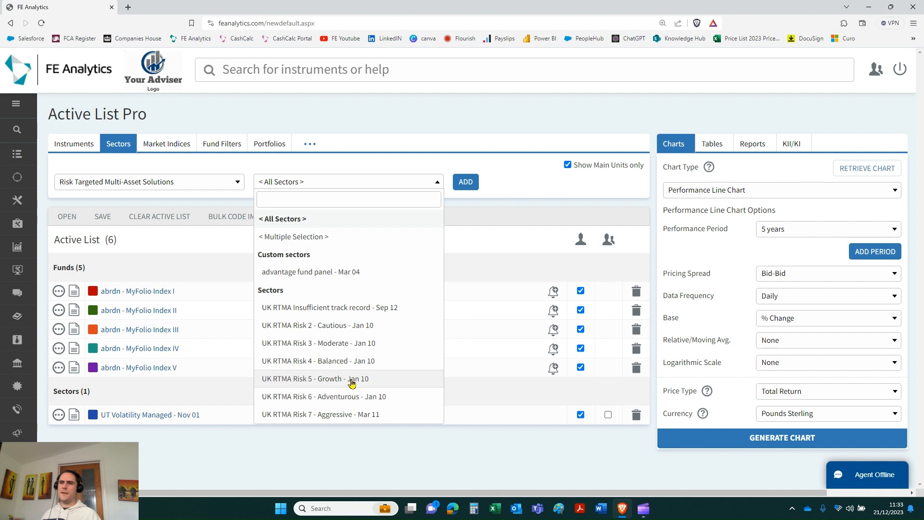
click(344, 326)
click(462, 186)
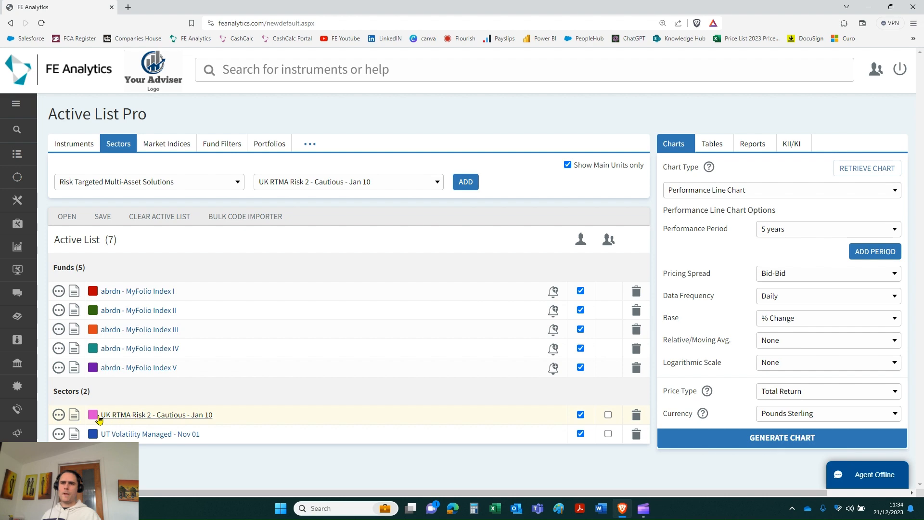
Open the UK RTMA Risk 2 - Cautious sector's factsheet and read its introduction and total number of constituent funds
click(117, 417)
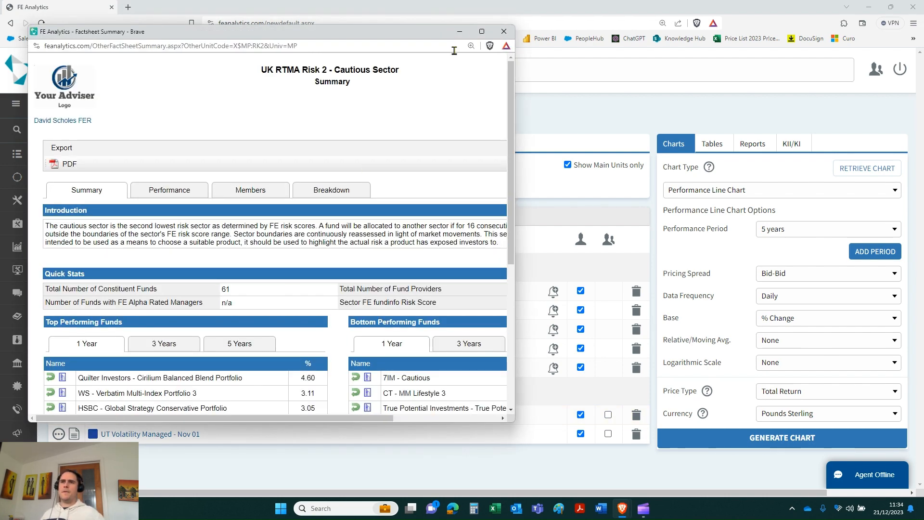
click(481, 32)
triple_click(182, 199)
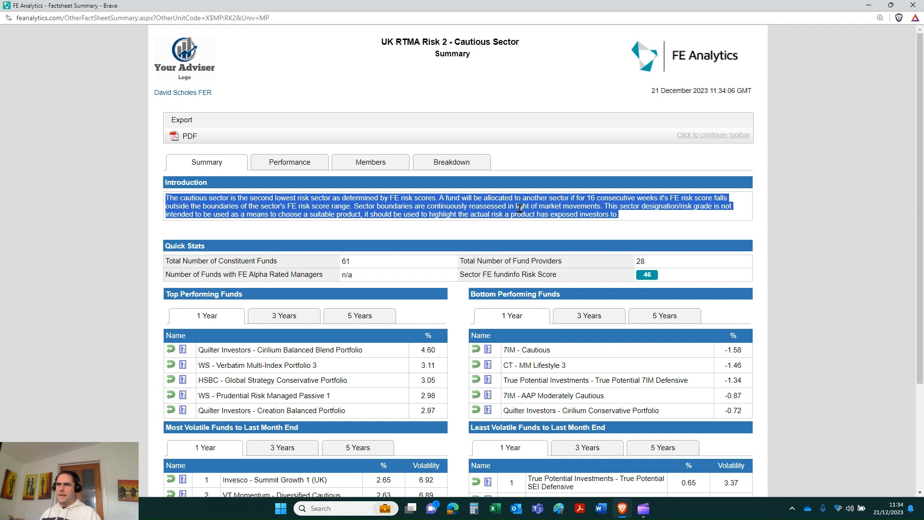
drag(621, 198, 587, 199)
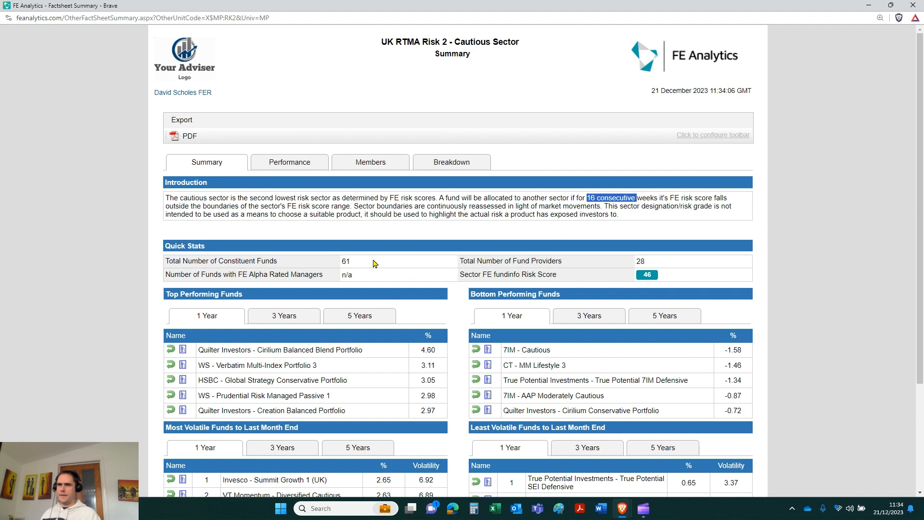
drag(354, 263, 339, 263)
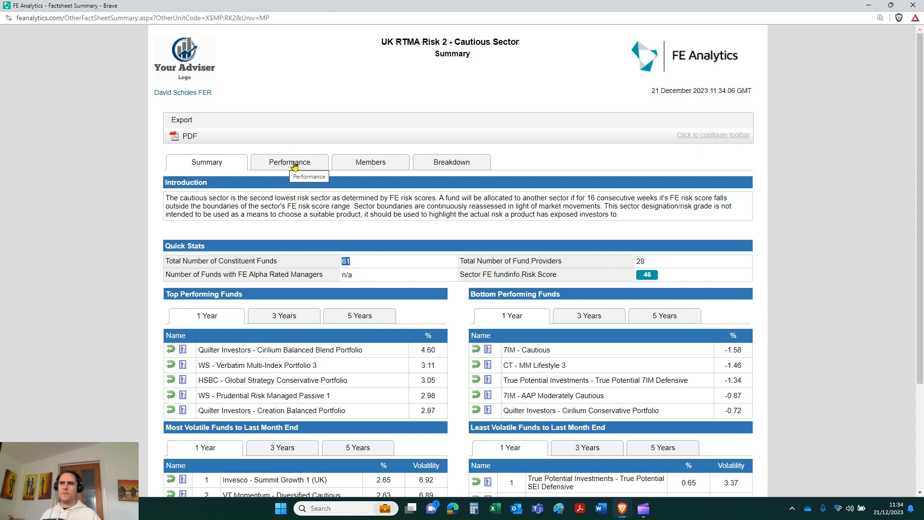
Review the Cautious sector's member funds and their risk scores, locate abrdn - MyFolio Index I, and close the factsheet
click(380, 168)
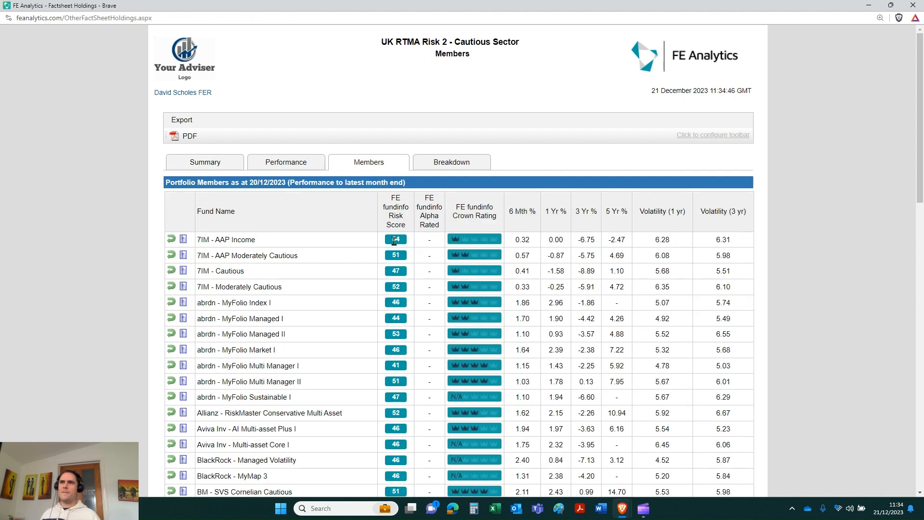
scroll(405, 255, down, 10)
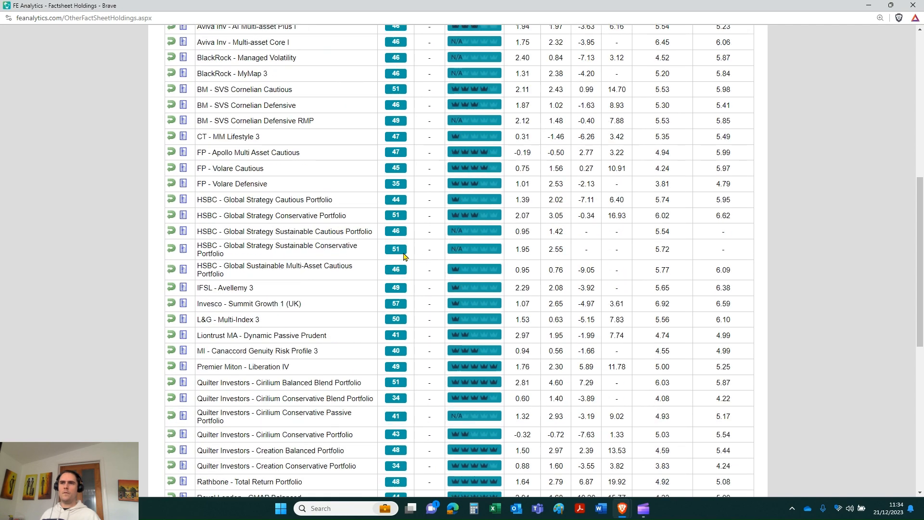
scroll(405, 257, down, 5)
scroll(404, 257, up, 10)
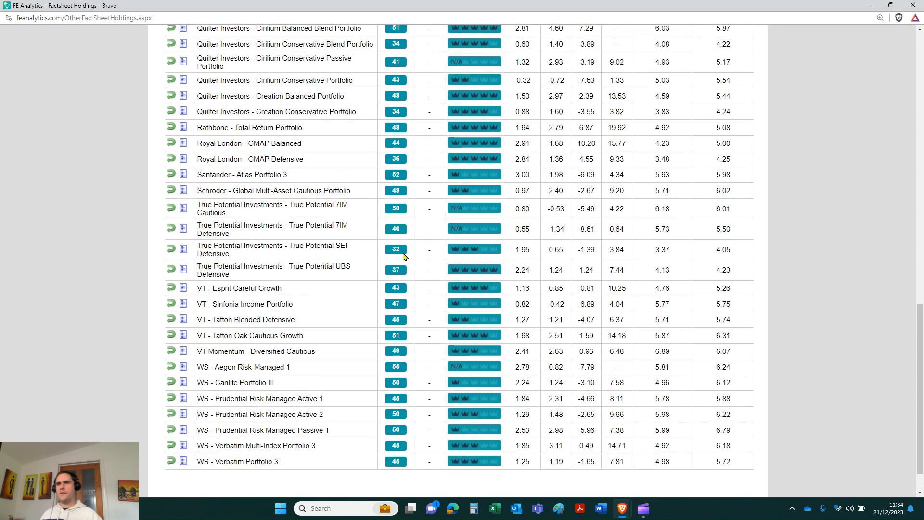
scroll(405, 256, up, 8)
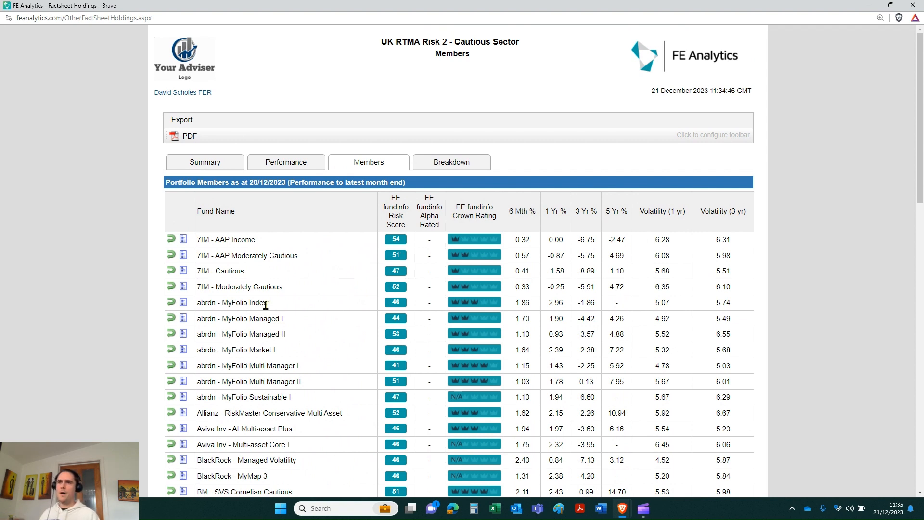
drag(271, 302, 220, 302)
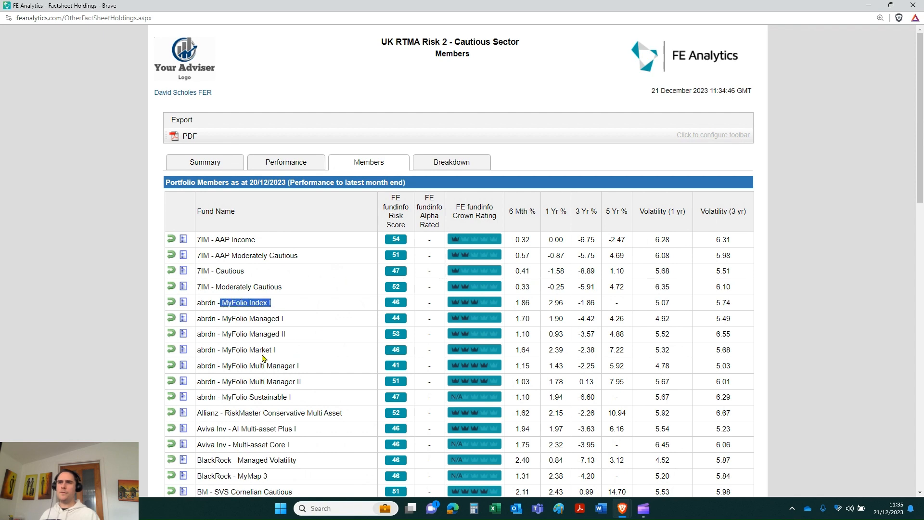
click(914, 6)
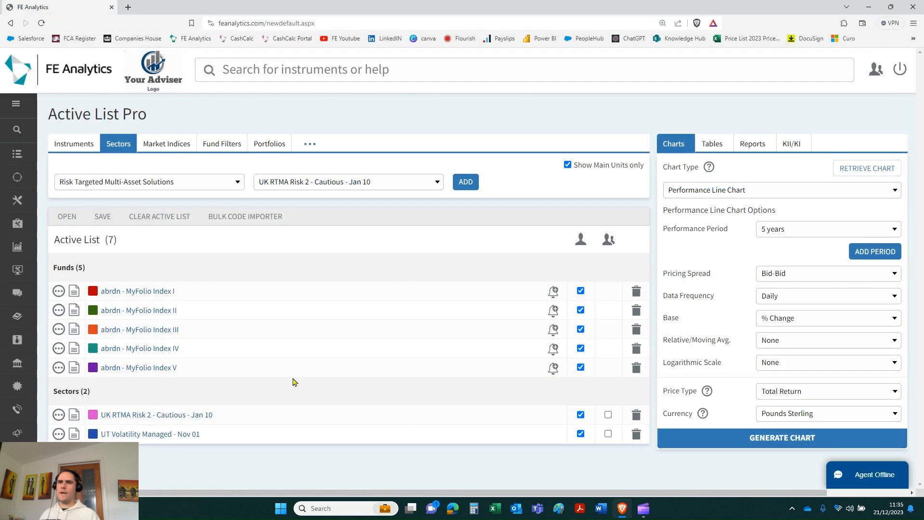
Deselect abrdn - MyFolio Index II, III, IV and V in the active list, leaving MyFolio Index I selected
click(581, 310)
click(580, 330)
click(581, 348)
click(581, 367)
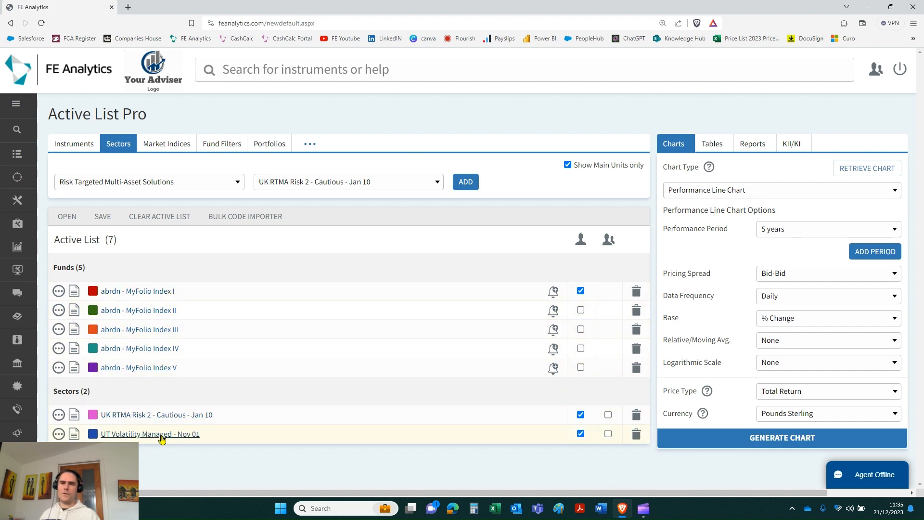
Generate the performance line chart of MyFolio Index I against the Cautious and Volatility Managed sectors, compare the lines, and close it
click(790, 445)
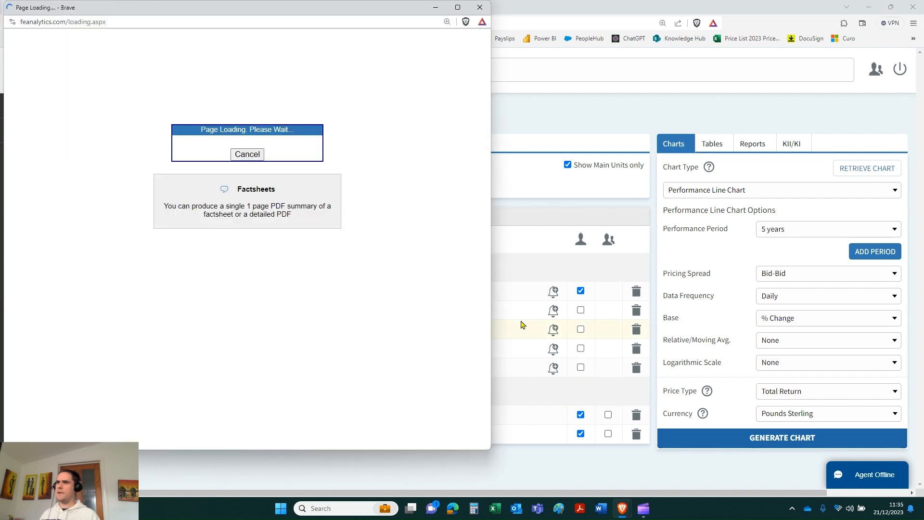
click(457, 7)
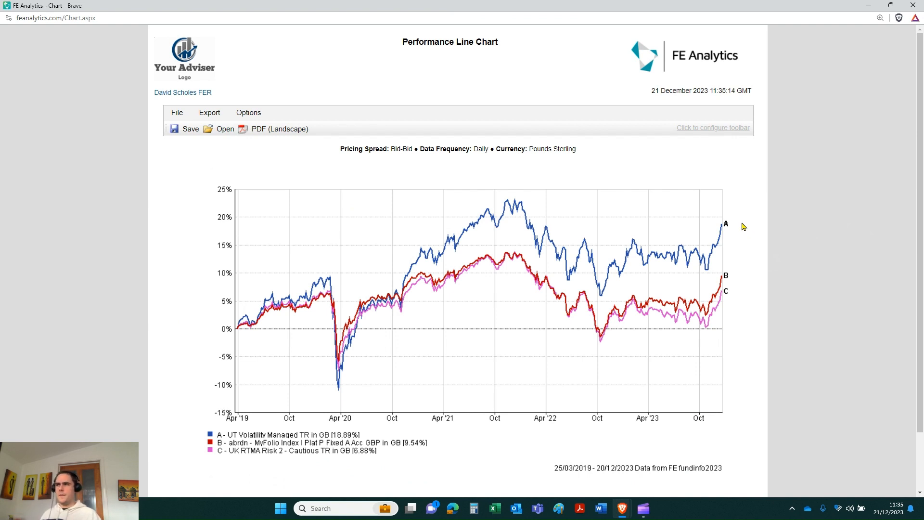
mouse_move(726, 231)
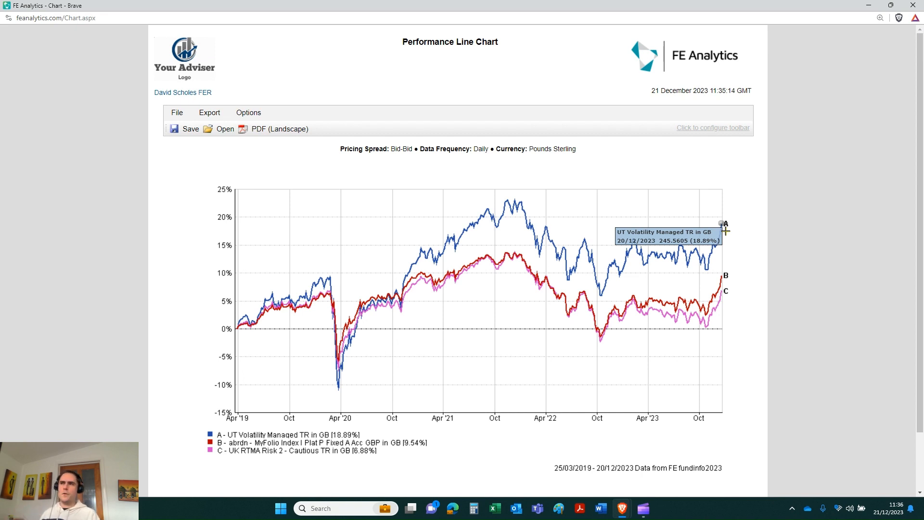
click(913, 5)
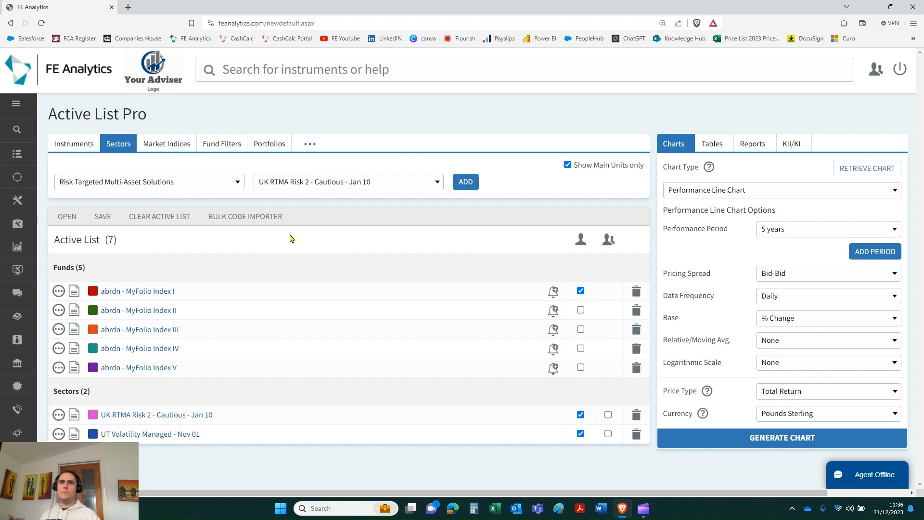
Expand the main navigation menu to show the Contact Us option
mouse_move(14, 416)
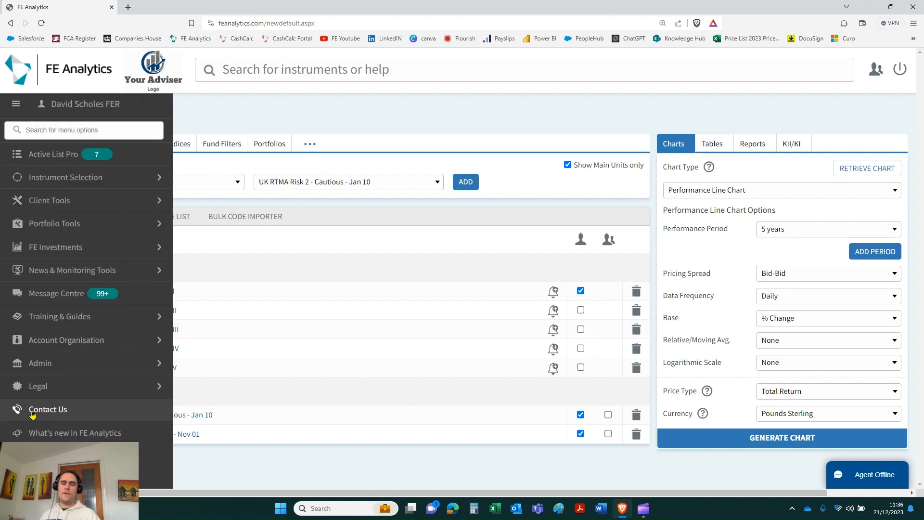